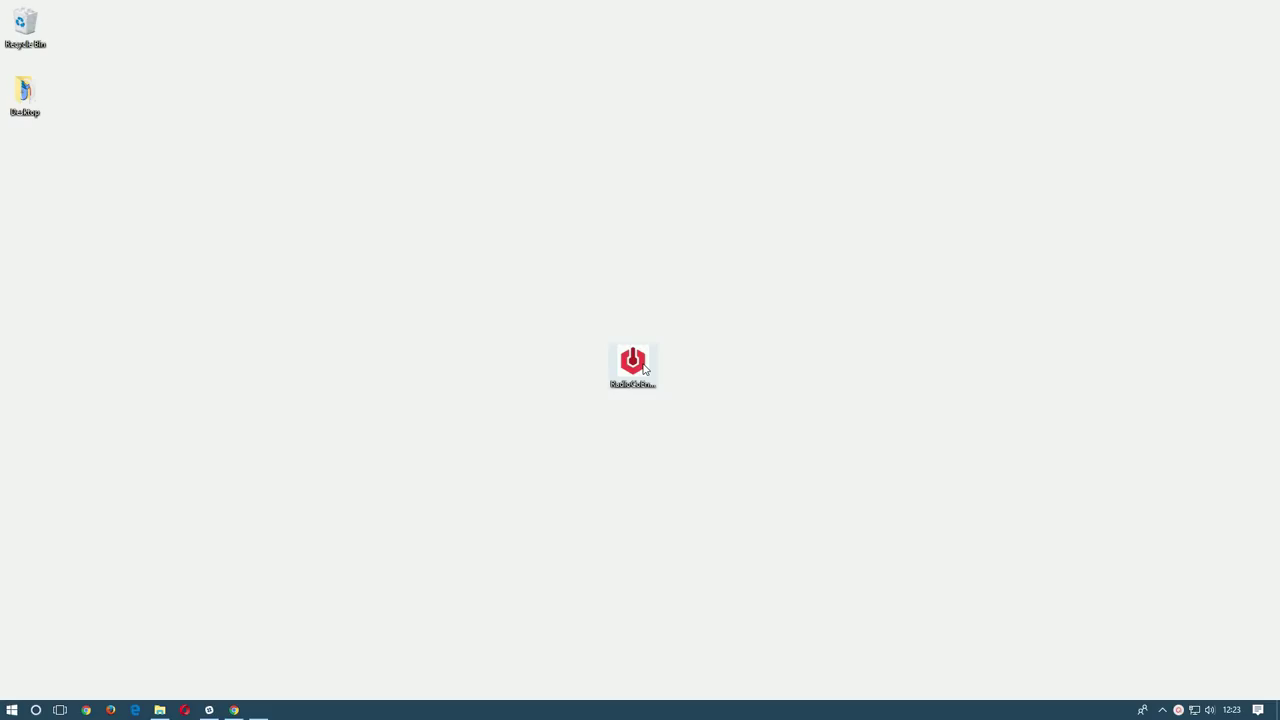
# Run the Radio.co Encoder installer through to its completion page with launch ticked.
pyautogui.doubleClick(644, 369)
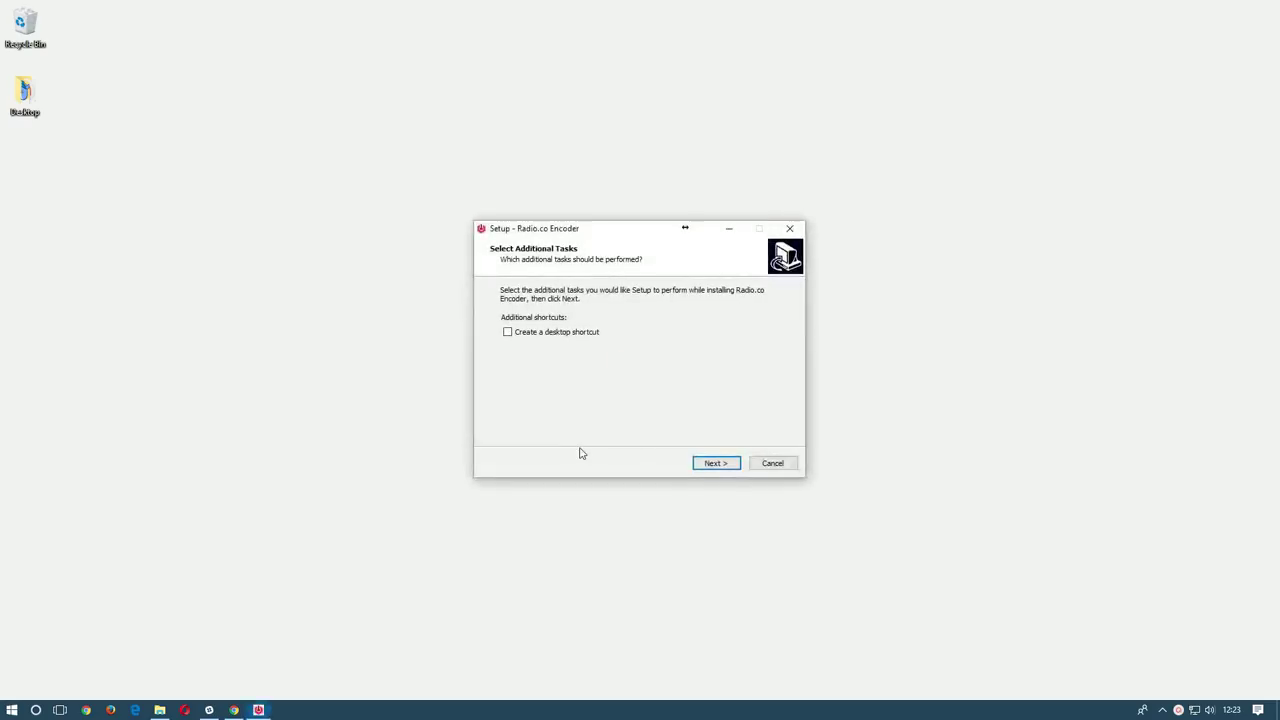
pyautogui.click(711, 464)
pyautogui.click(711, 465)
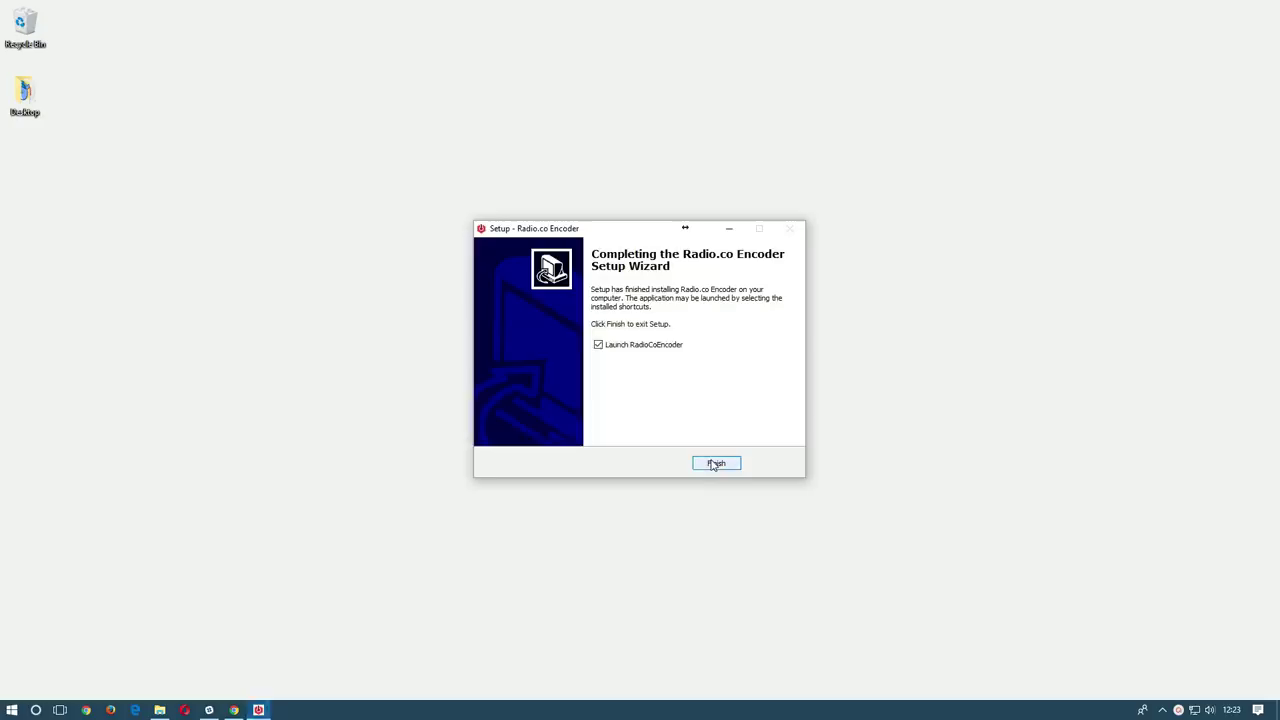
# Finish setup and log in with the account e-mail and password, ticking Remember Me.
pyautogui.click(713, 464)
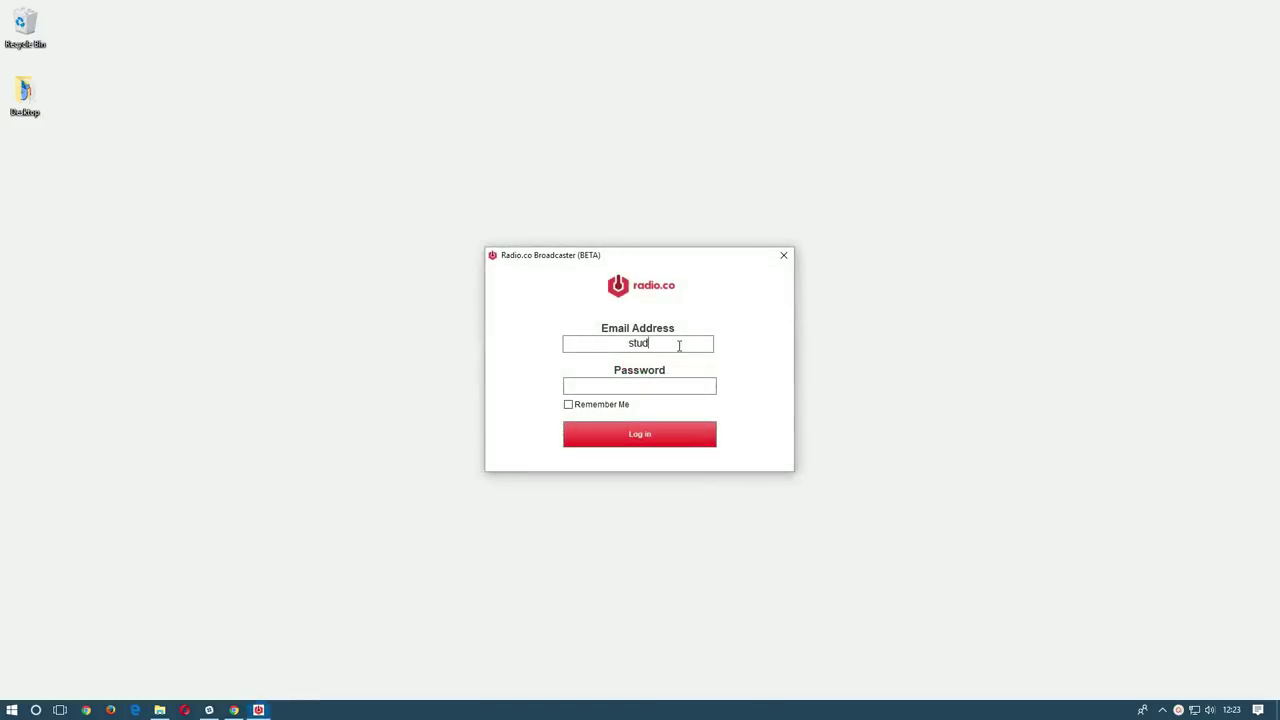
pyautogui.press('Tab')
pyautogui.write('****************')
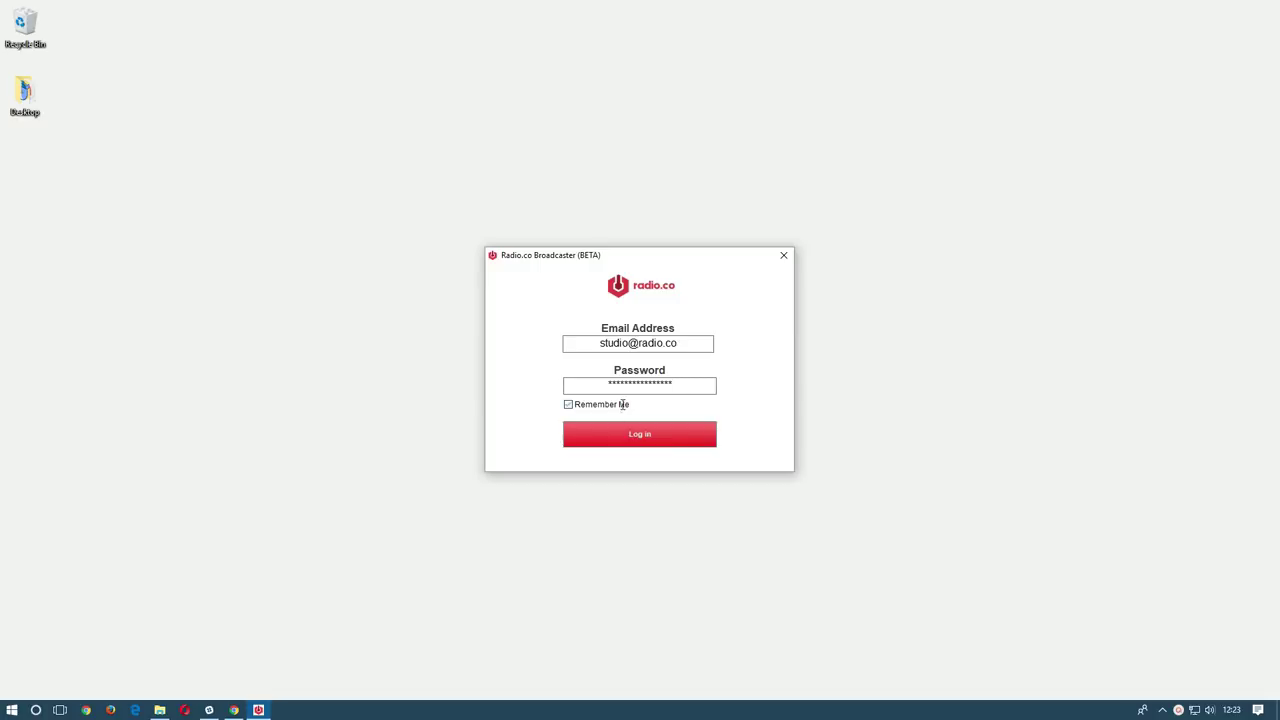
pyautogui.click(623, 405)
pyautogui.press('Return')
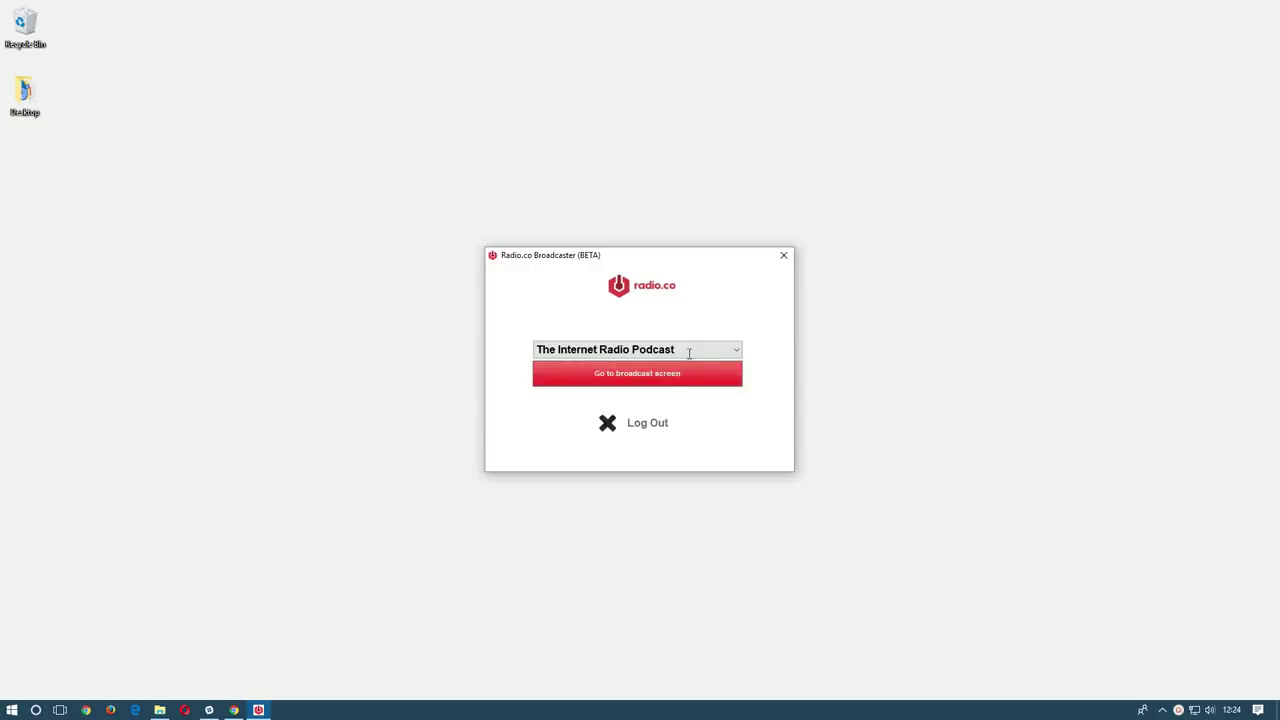
# Choose The Internet Radio Podcast station and go to its broadcast screen.
pyautogui.click(694, 349)
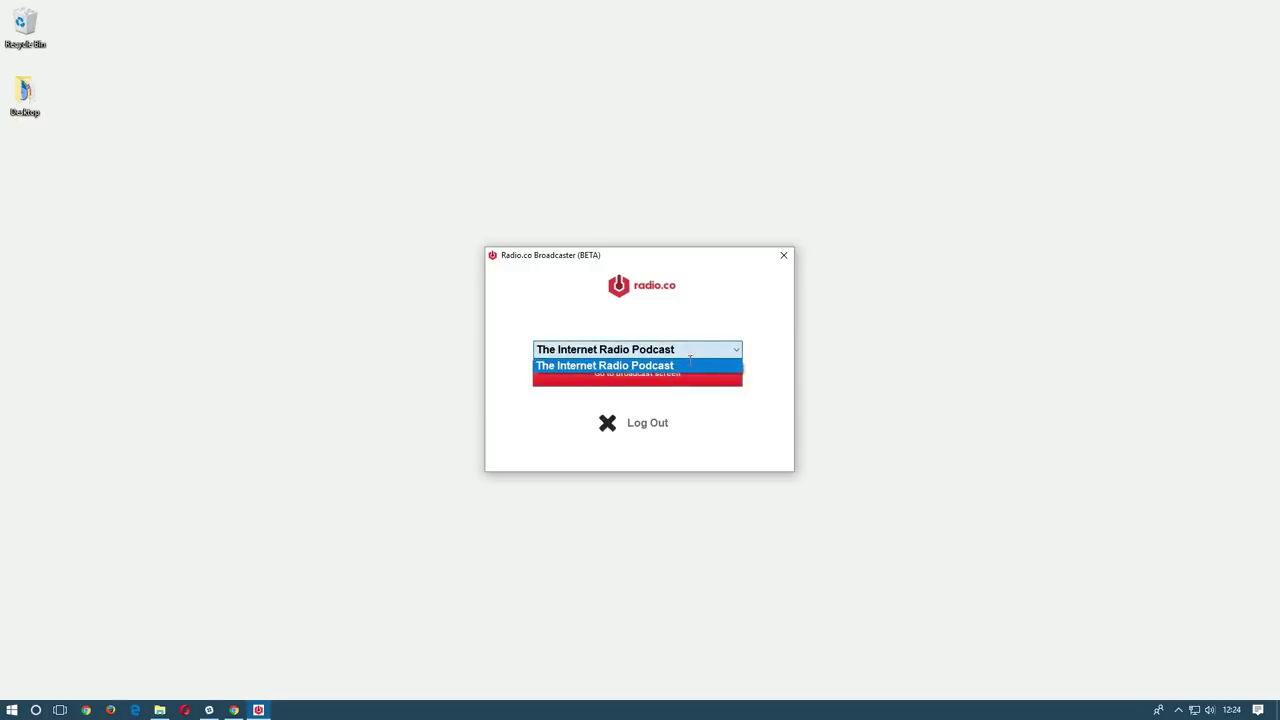
pyautogui.click(687, 365)
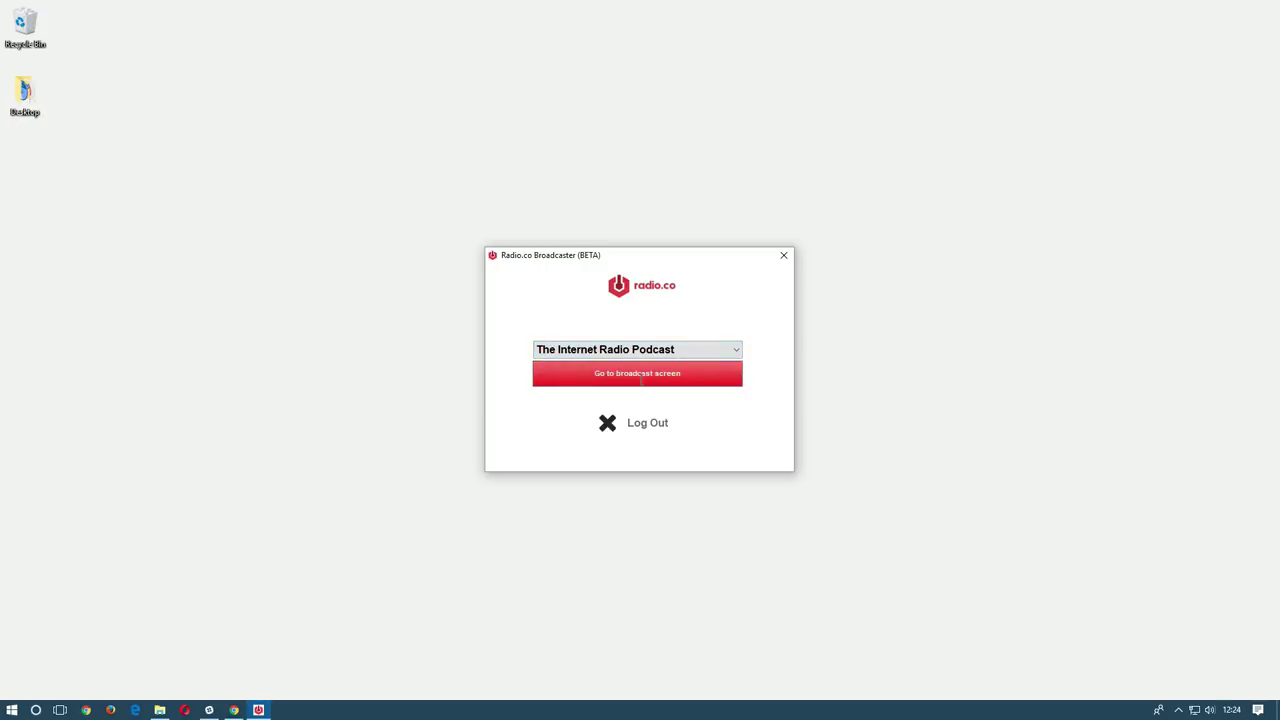
pyautogui.click(640, 376)
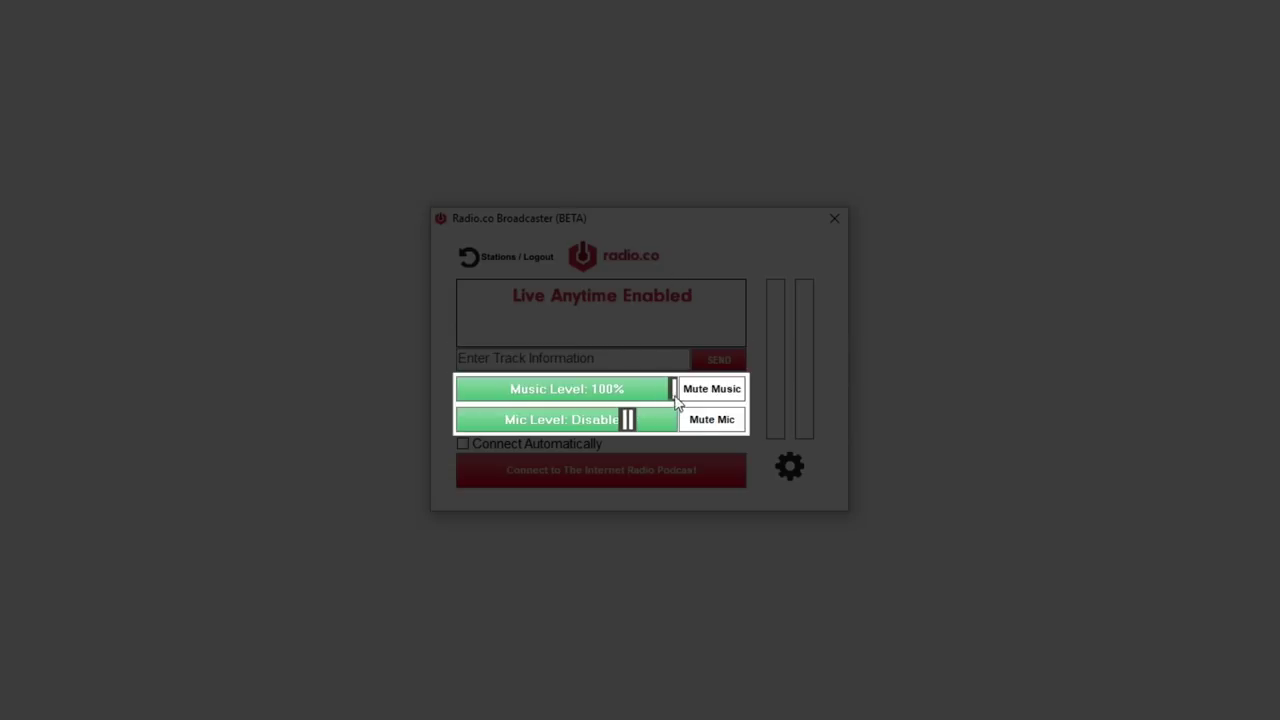
pyautogui.moveTo(673, 389); pyautogui.dragTo(679, 390)
pyautogui.click(733, 397)
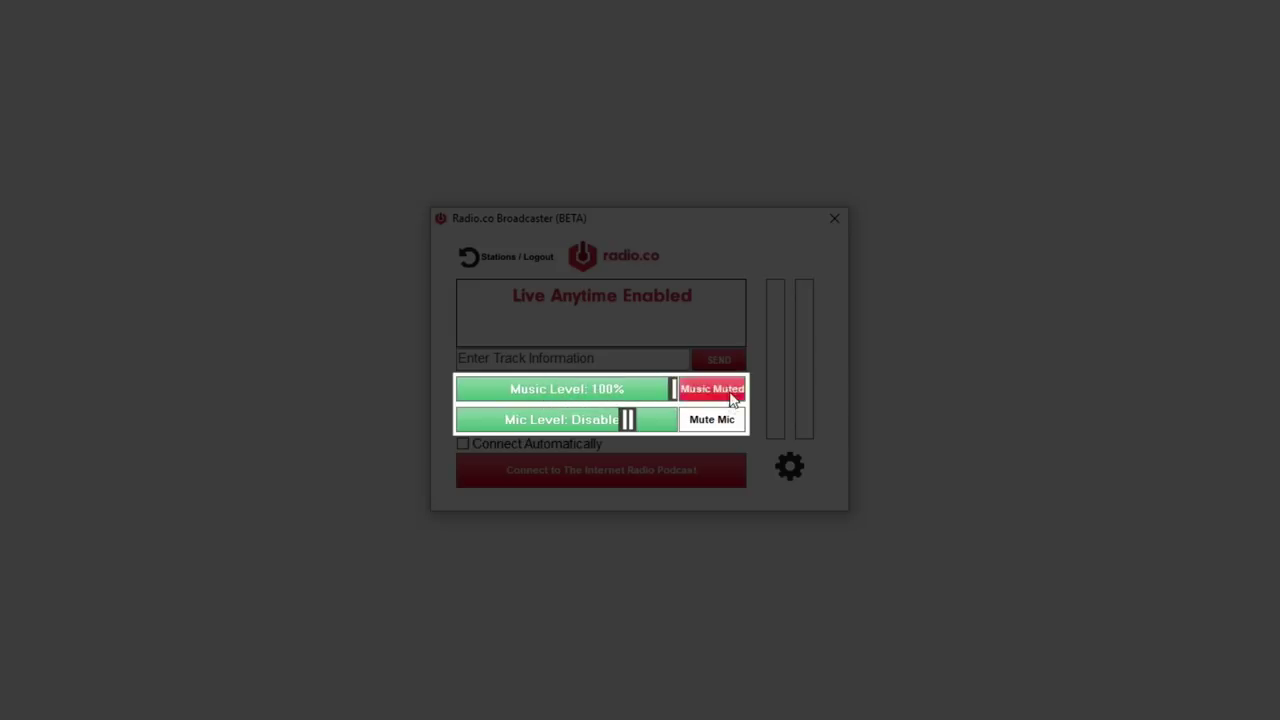
pyautogui.click(731, 395)
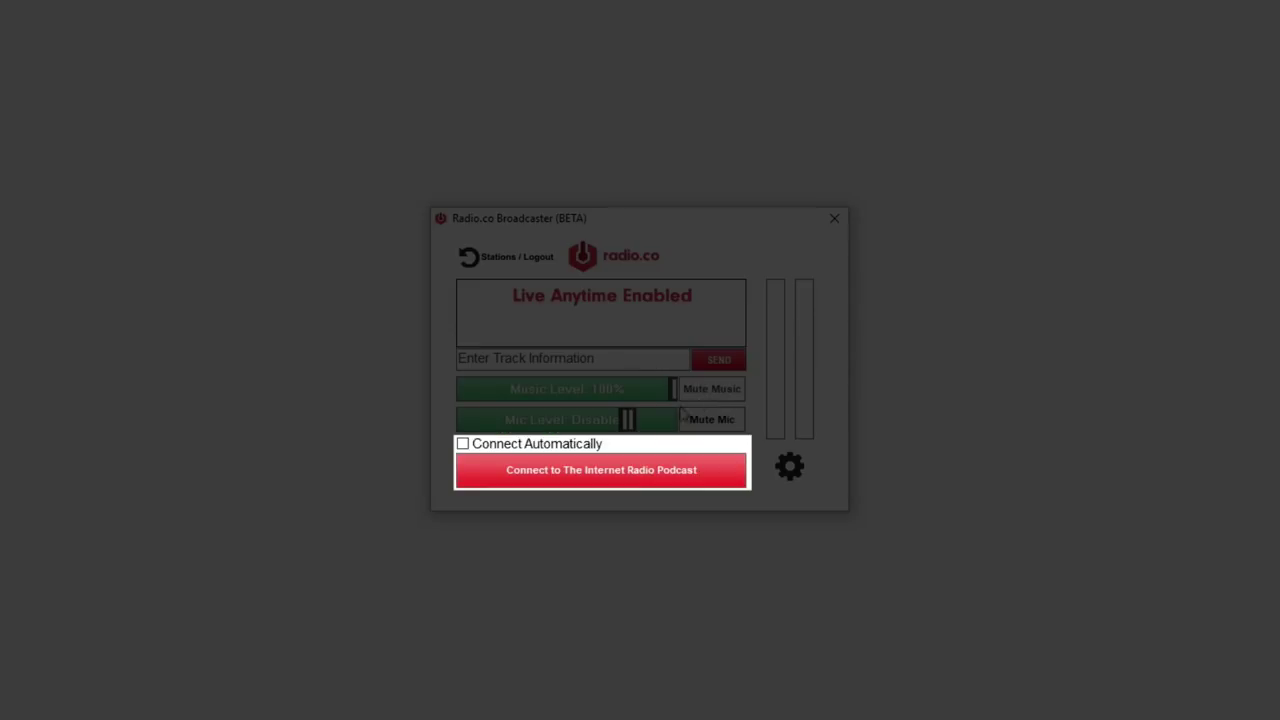
pyautogui.click(513, 443)
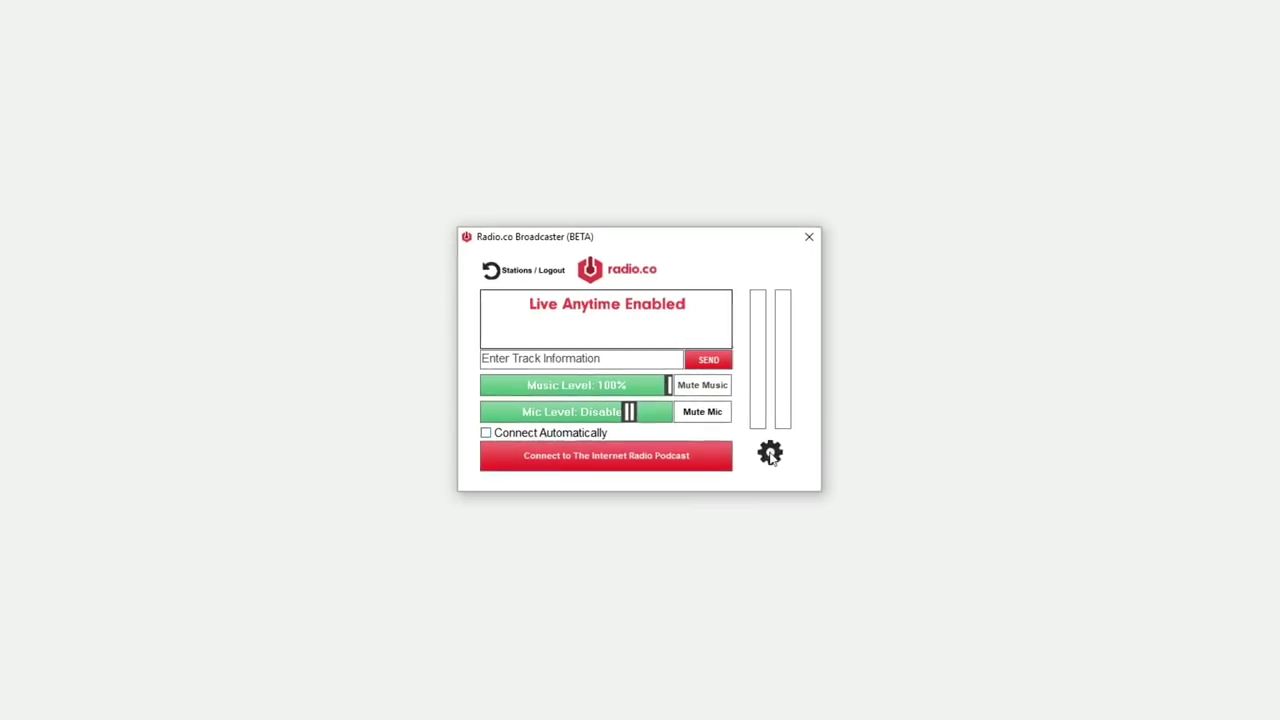
# In Broadcast Settings, keep CD Quality--128k and Realtek HD Audio 2nd output as music source.
pyautogui.click(770, 453)
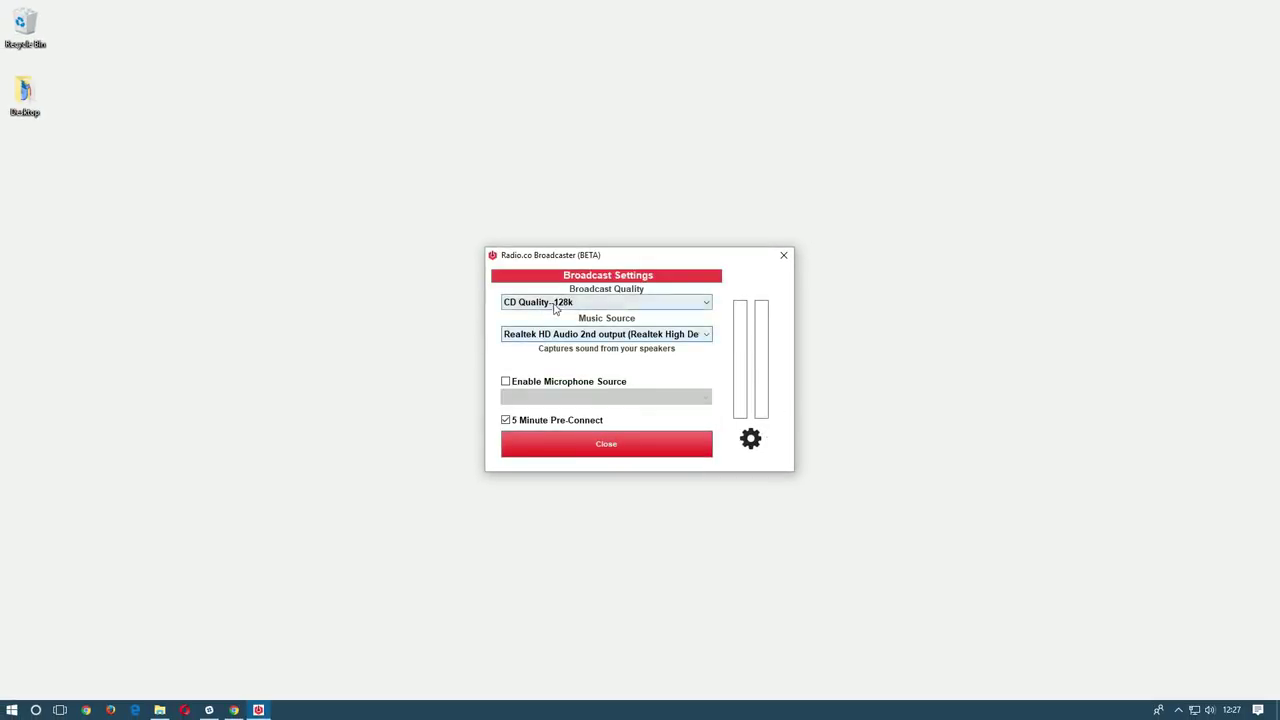
pyautogui.click(590, 302)
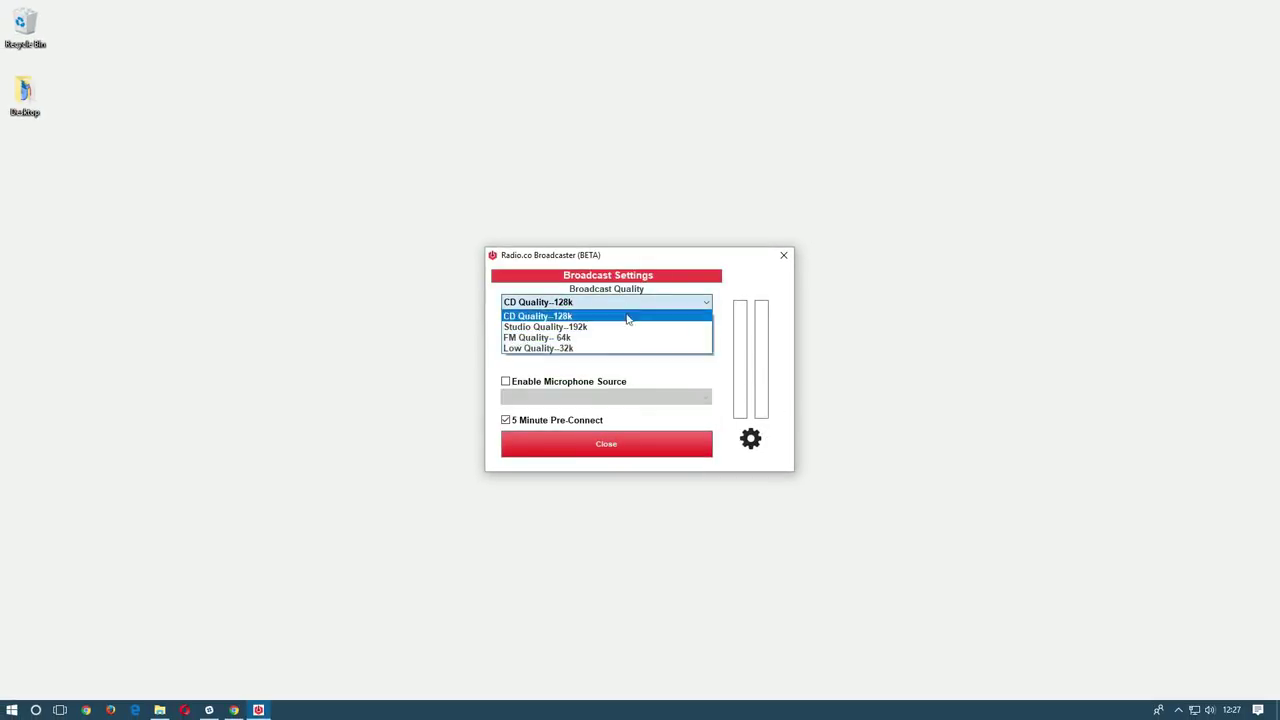
pyautogui.click(625, 316)
pyautogui.click(652, 334)
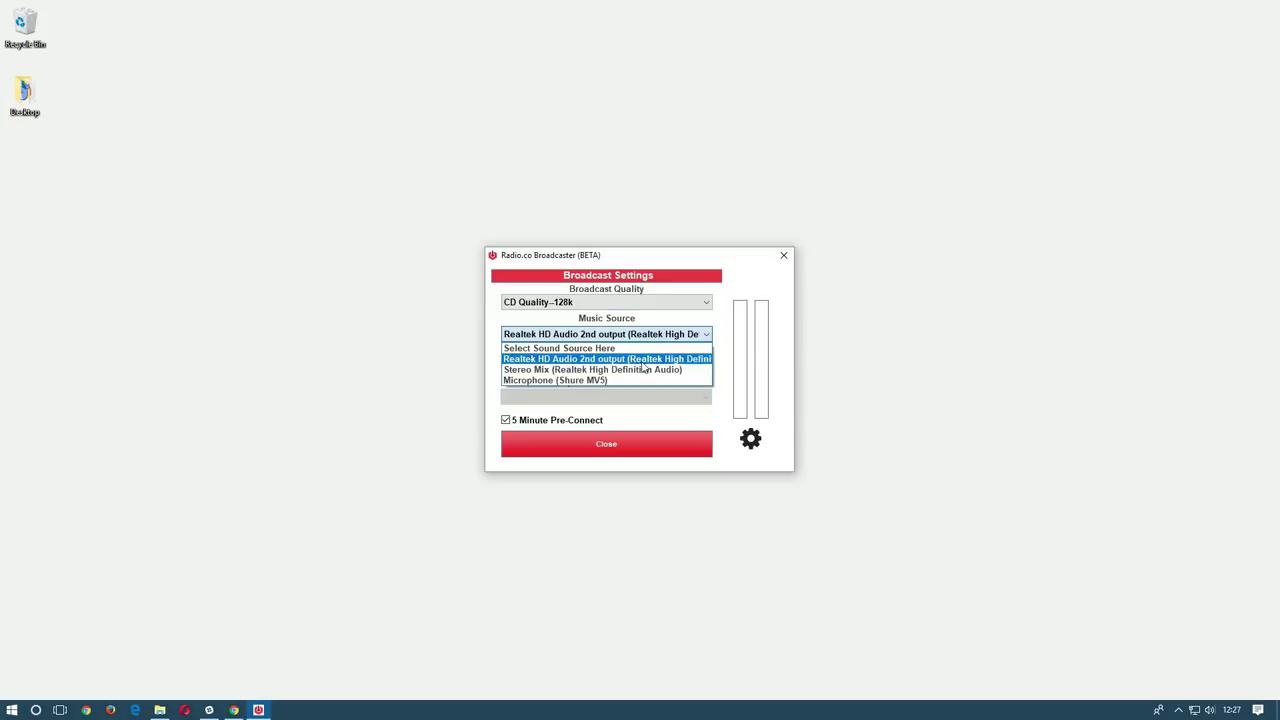
pyautogui.click(643, 362)
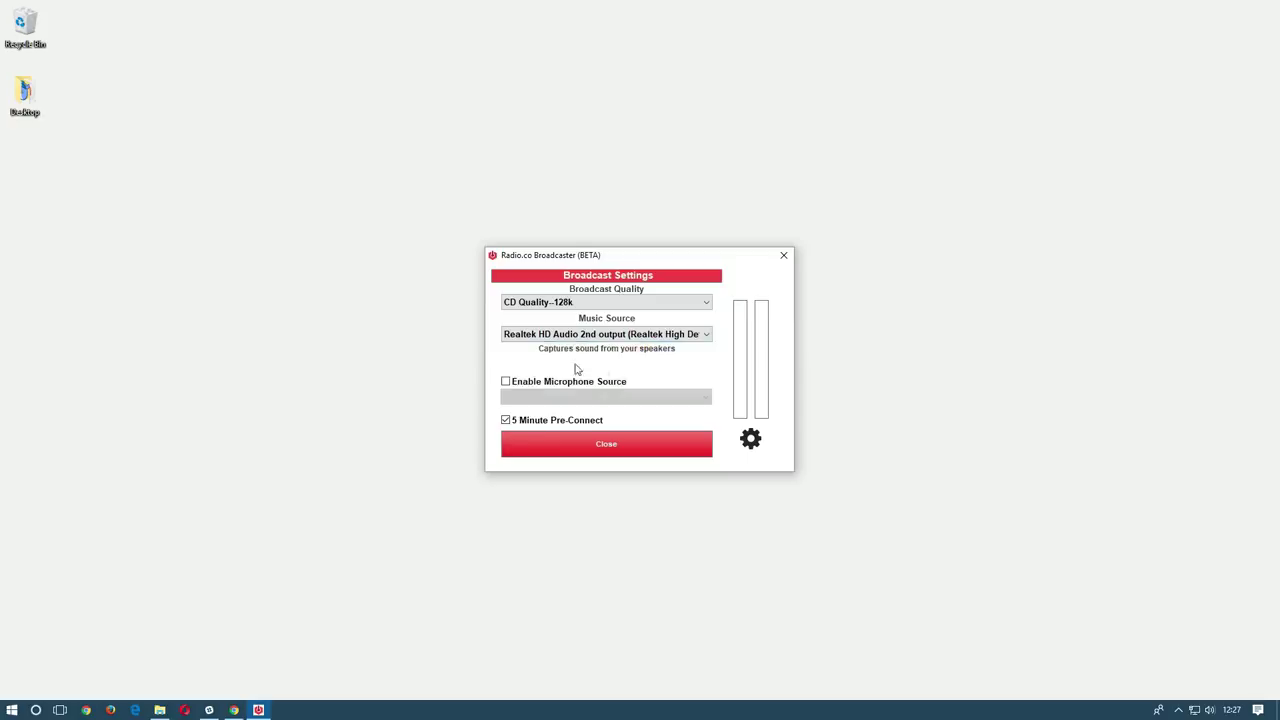
# Enable the Microphone (Shure MV5) source, leaving 5 Minute Pre-Connect checked.
pyautogui.click(506, 382)
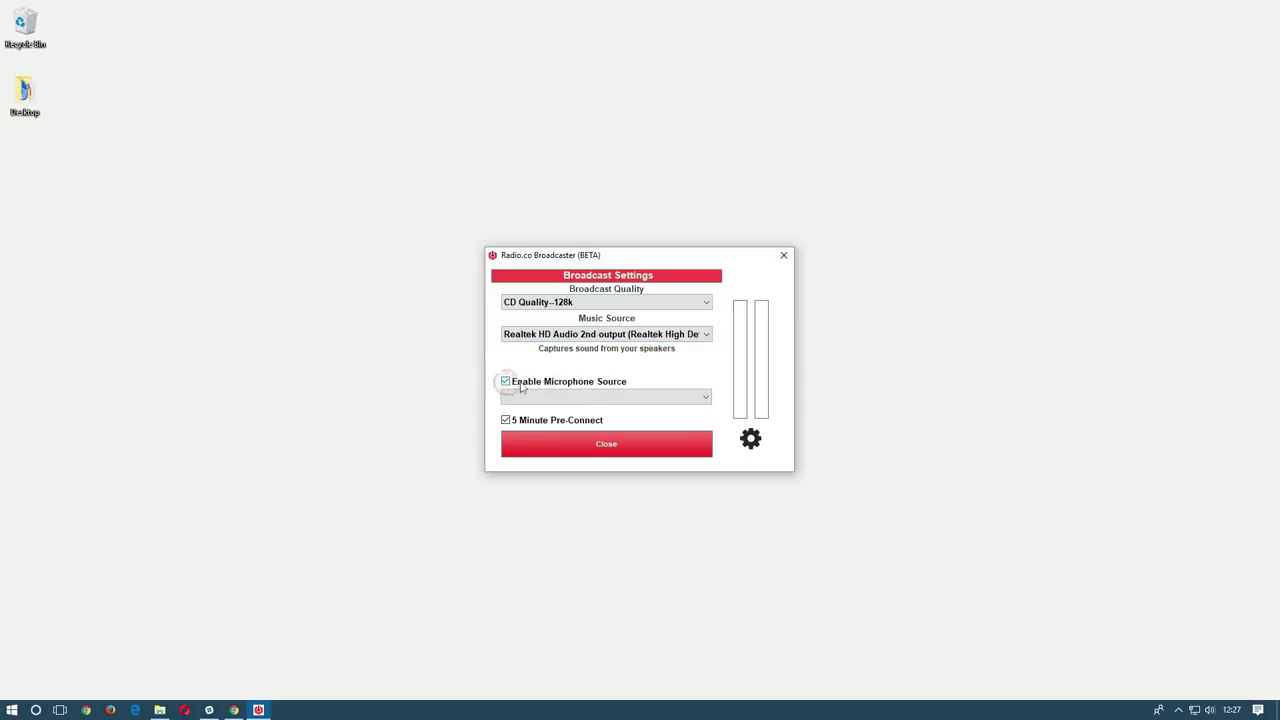
pyautogui.click(601, 398)
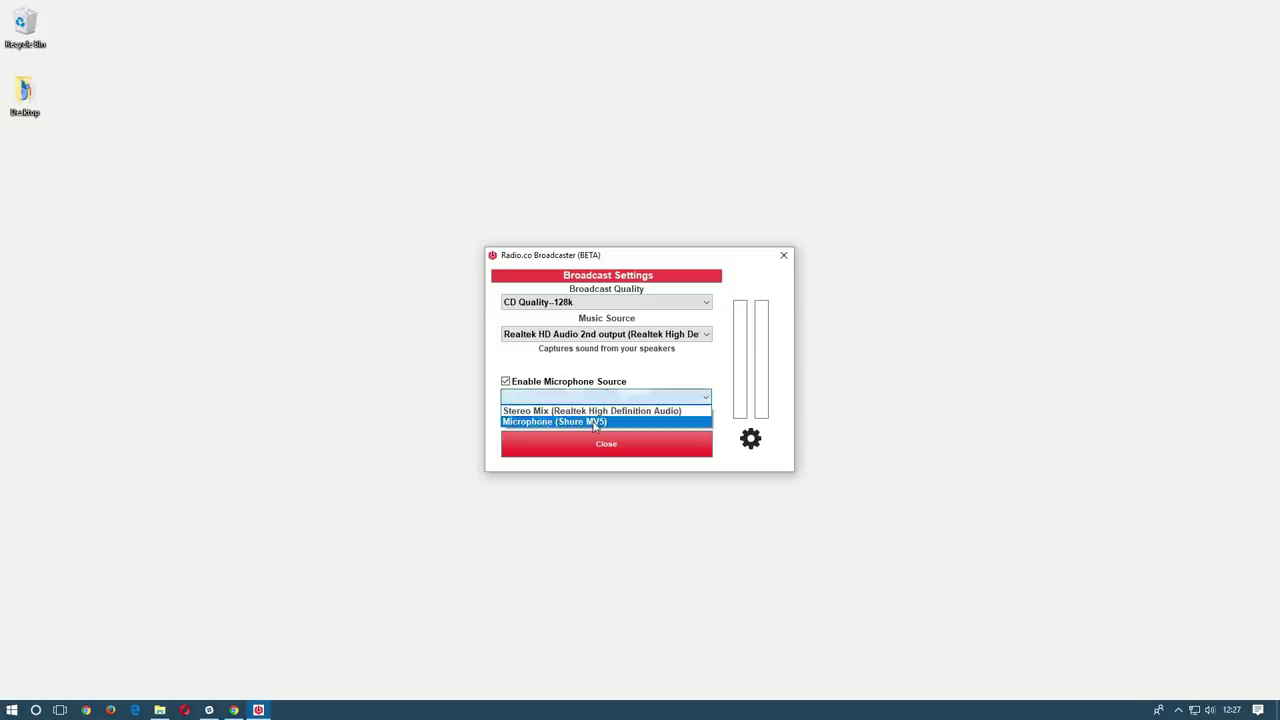
pyautogui.click(594, 423)
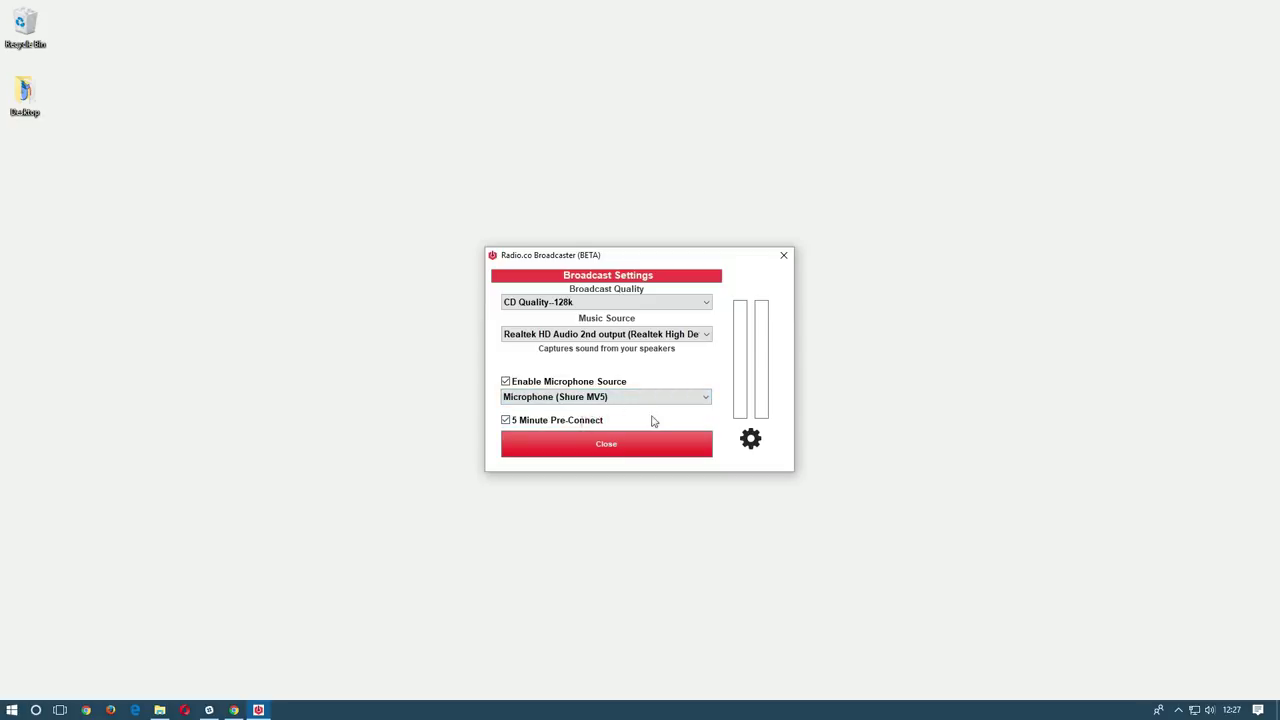
pyautogui.click(563, 421)
pyautogui.click(563, 421)
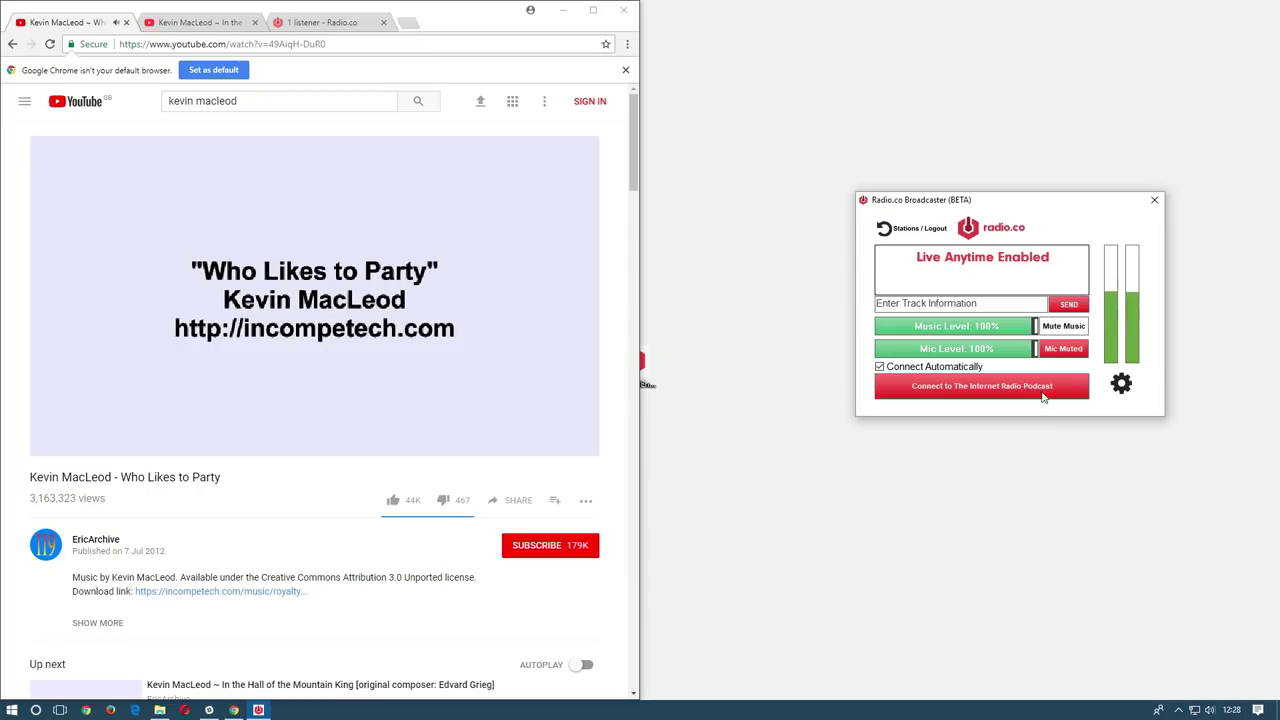
# Connect to The Internet Radio Podcast, drop music level to 28%, and toggle the mic mute.
pyautogui.click(1043, 397)
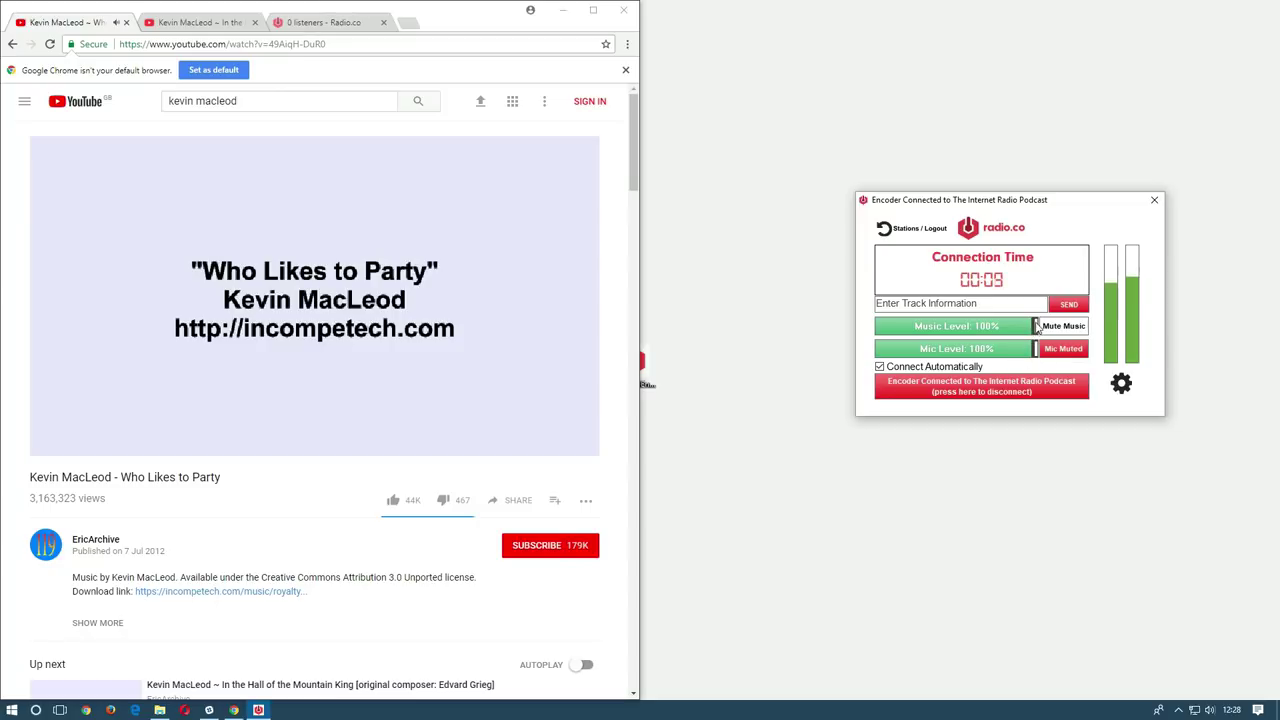
pyautogui.moveTo(1037, 328); pyautogui.dragTo(955, 326)
pyautogui.click(1063, 353)
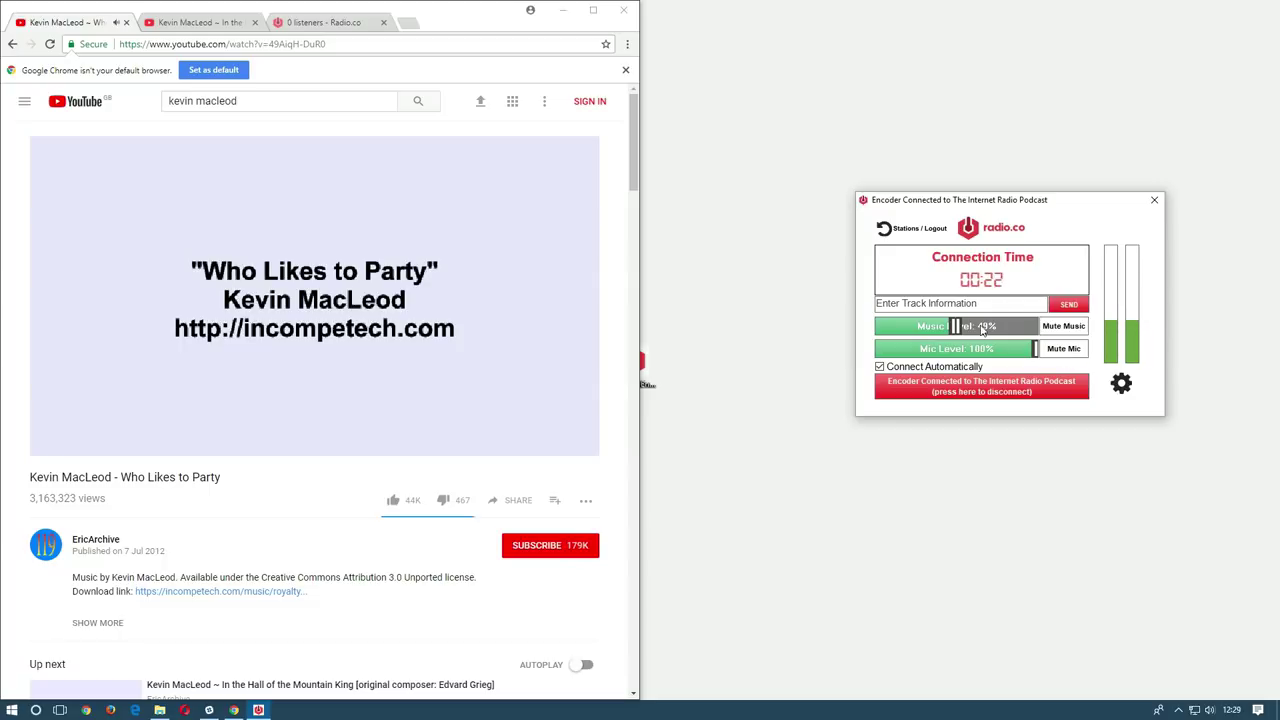
pyautogui.click(1056, 352)
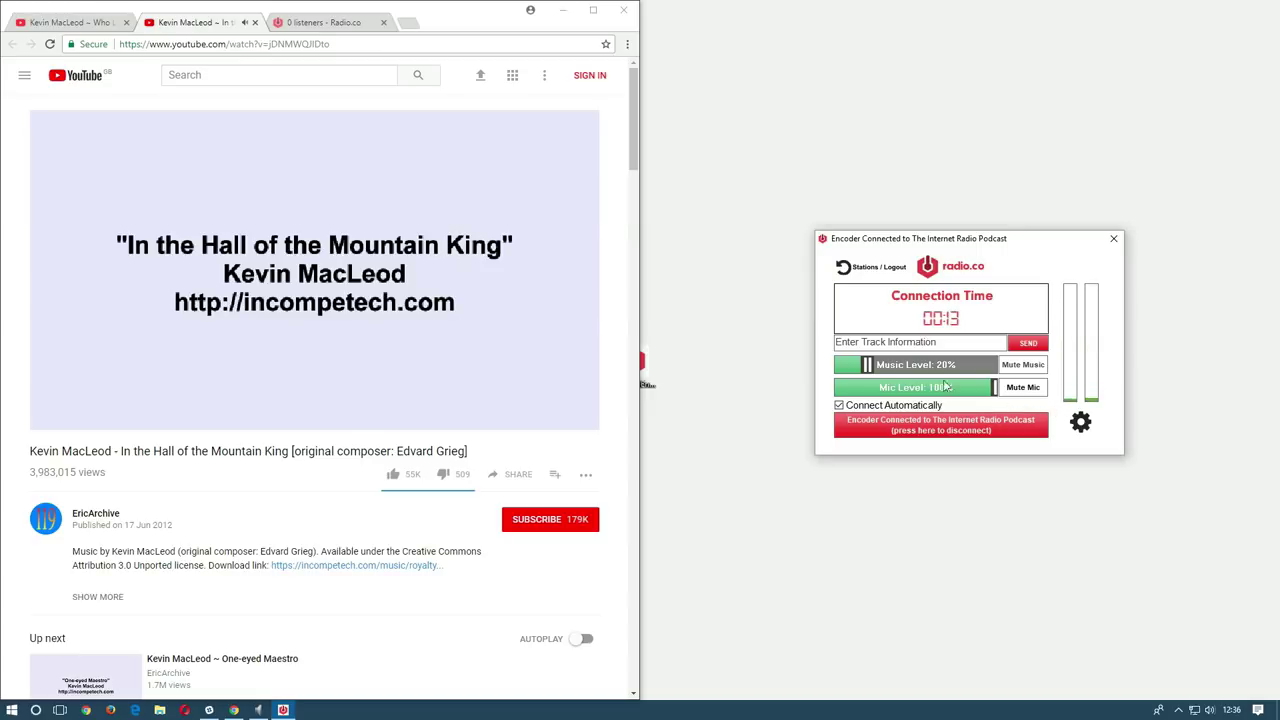
# Raise the music level back to 100% and mute the microphone.
pyautogui.moveTo(867, 366); pyautogui.dragTo(1000, 366)
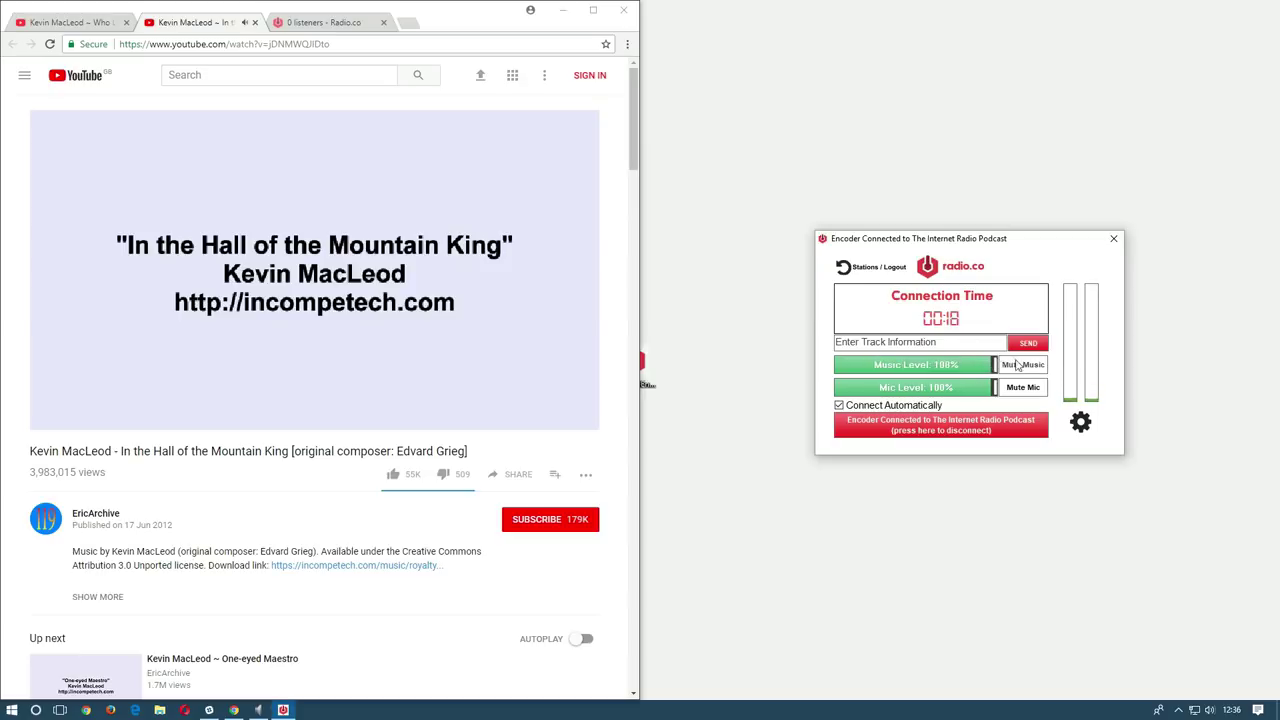
pyautogui.click(1022, 388)
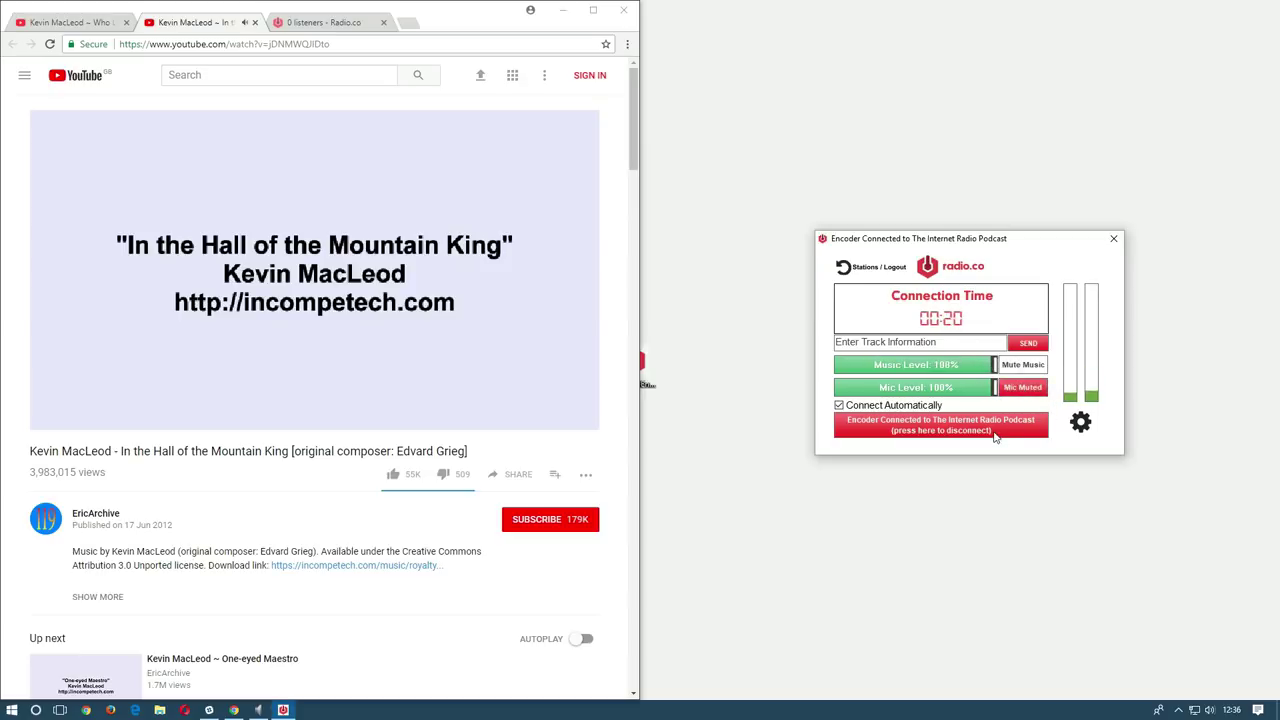